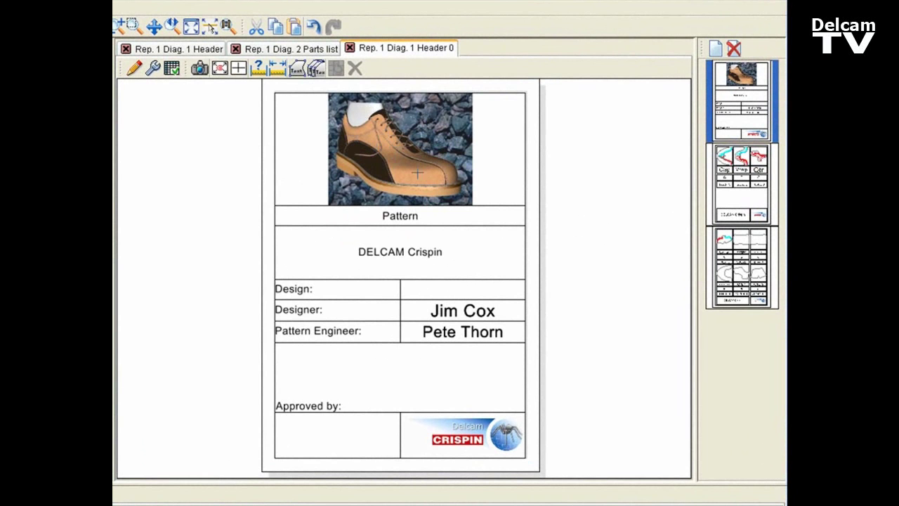
- Inspect the generated header diagram, then select the Rep. 1 Diag. 1 Header 0 entry
{"action": "left_click", "coordinate": [402, 216]}
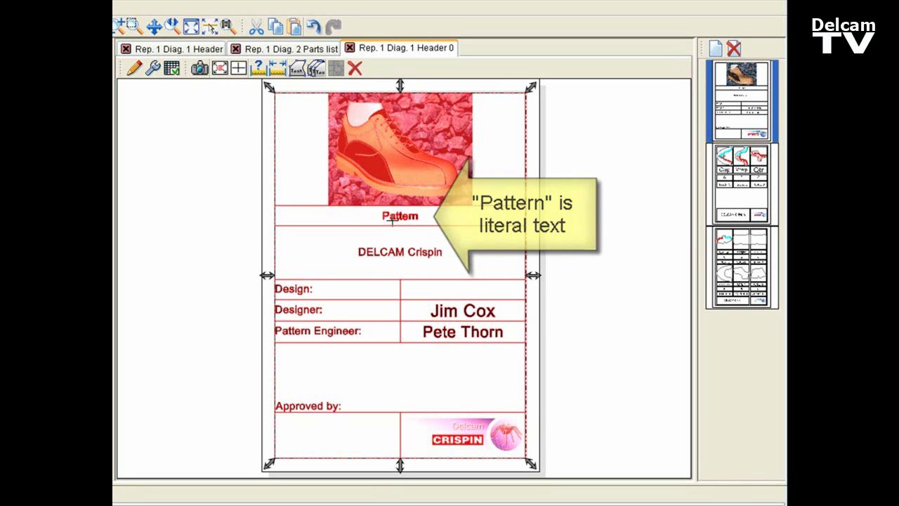
{"action": "left_click", "coordinate": [585, 169]}
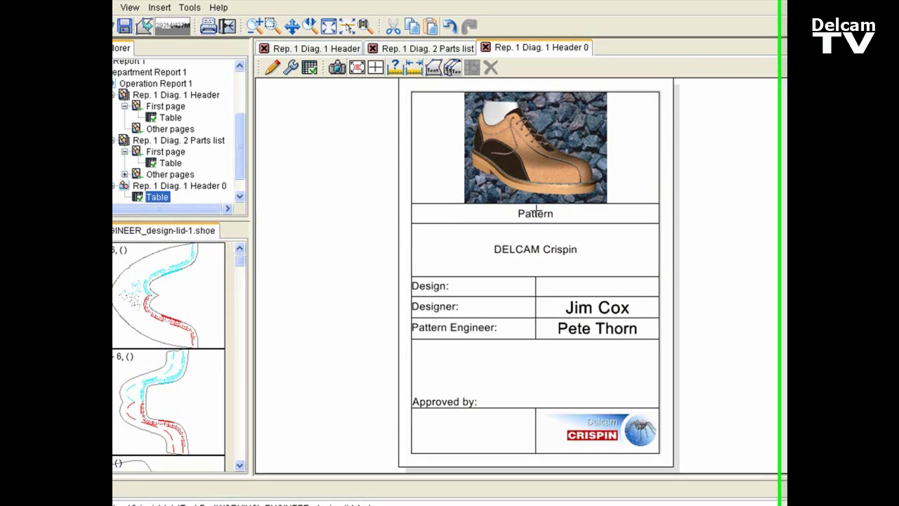
{"action": "key", "text": "Up"}
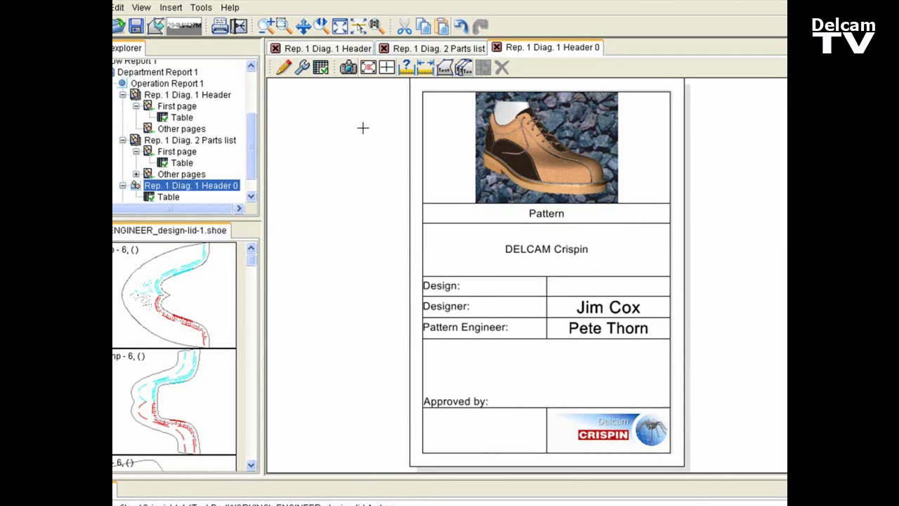
- Open the Rep. 1 Diag. 1 Header template and enter cell editing on its title table
{"action": "left_click", "coordinate": [307, 54]}
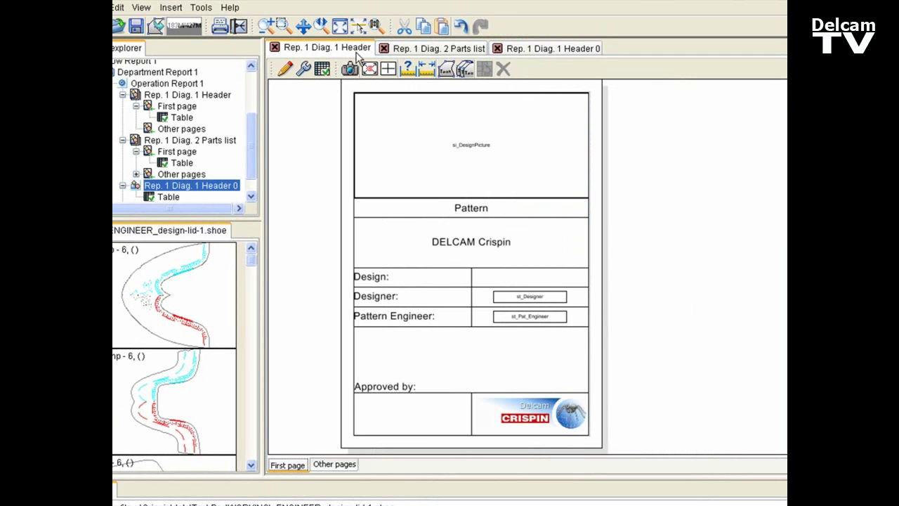
{"action": "left_click", "coordinate": [471, 208]}
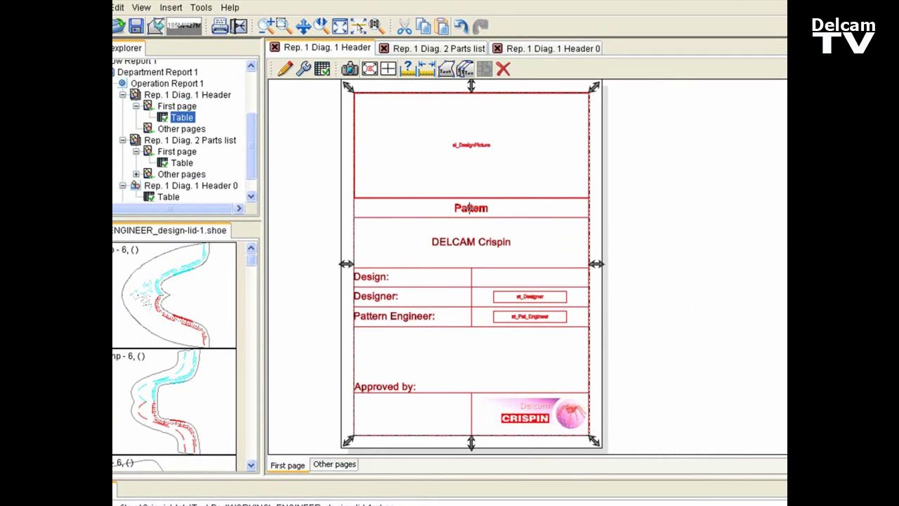
{"action": "double_click", "coordinate": [470, 208]}
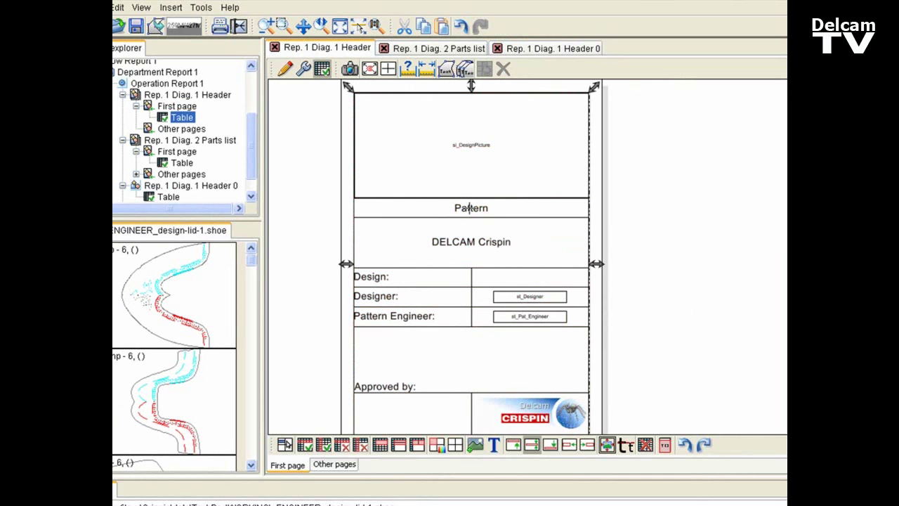
{"action": "left_click", "coordinate": [469, 208]}
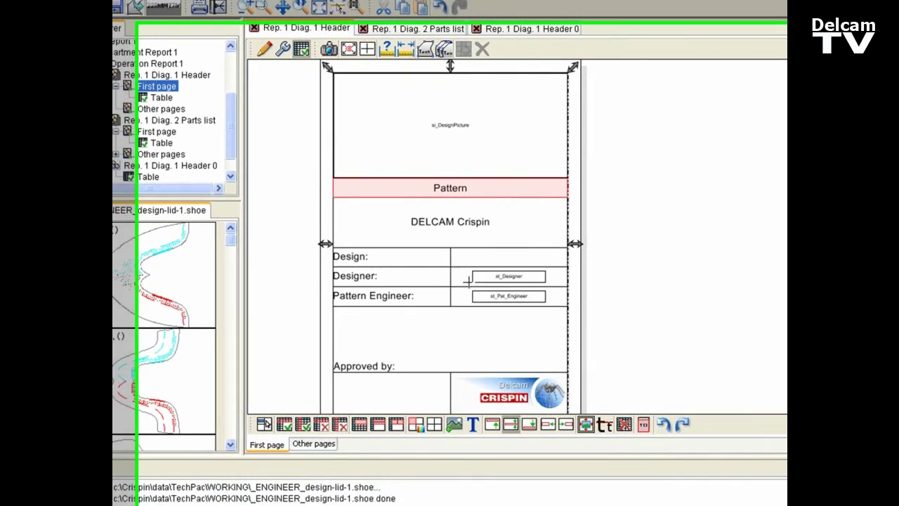
{"action": "left_click", "coordinate": [541, 298]}
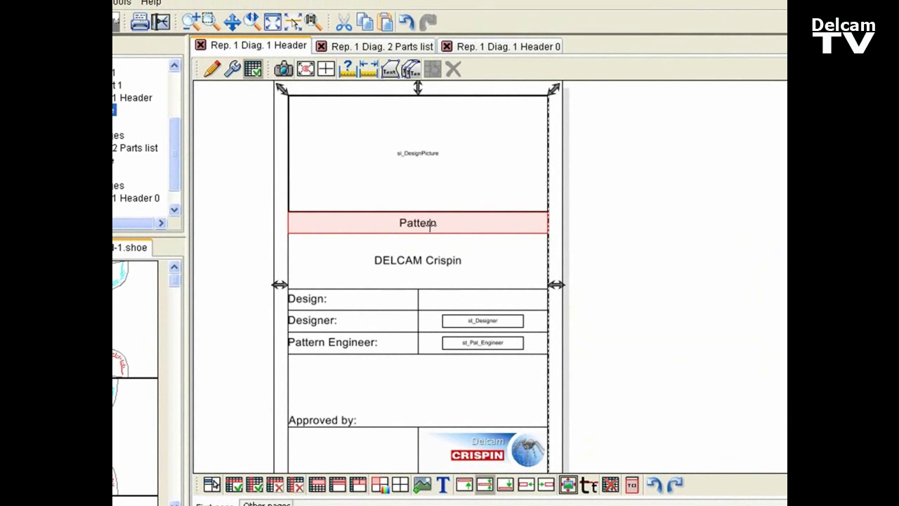
- Delete the literal word 'Pattern' from the header table cell
{"action": "key", "text": "Escape"}
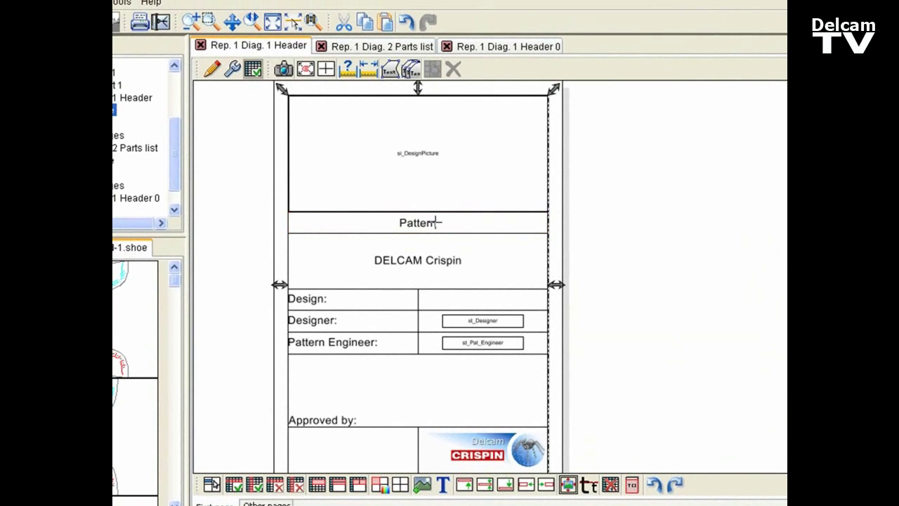
{"action": "left_click", "coordinate": [436, 221]}
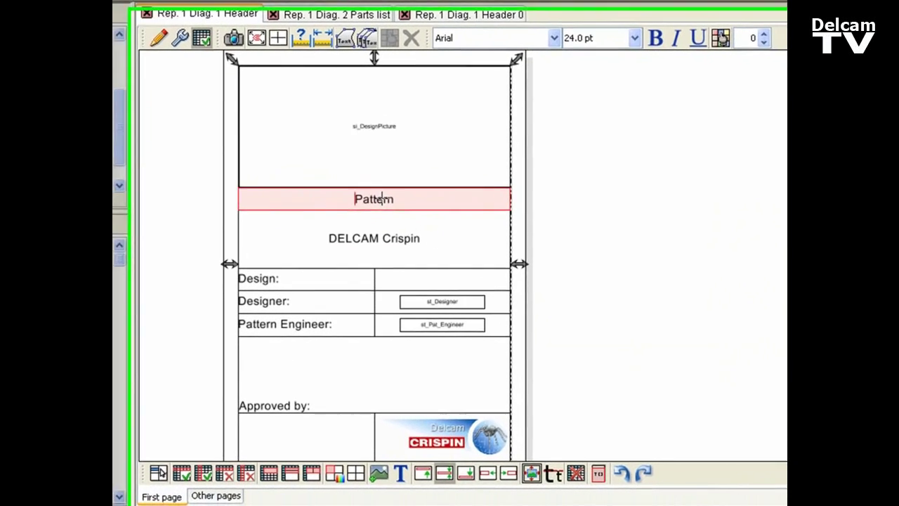
{"action": "key", "text": "ctrl+a"}
{"action": "key", "text": "Delete"}
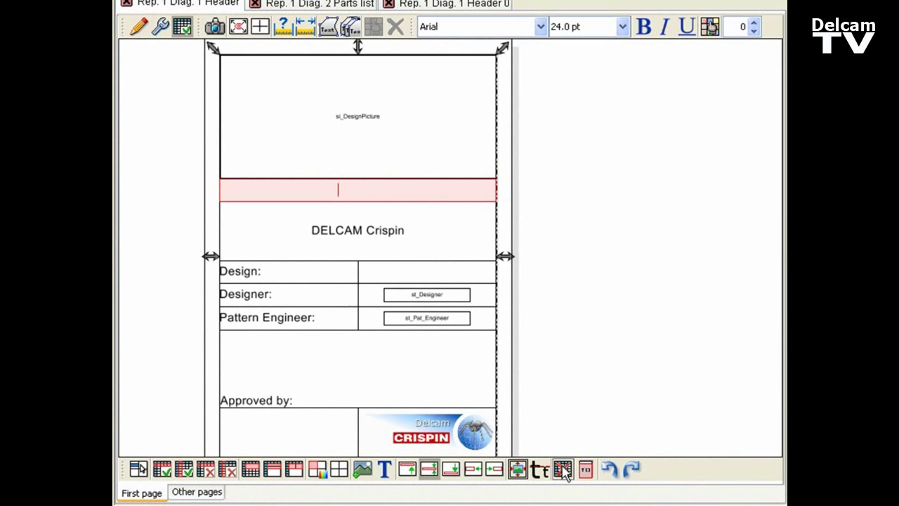
{"action": "key", "text": "Return"}
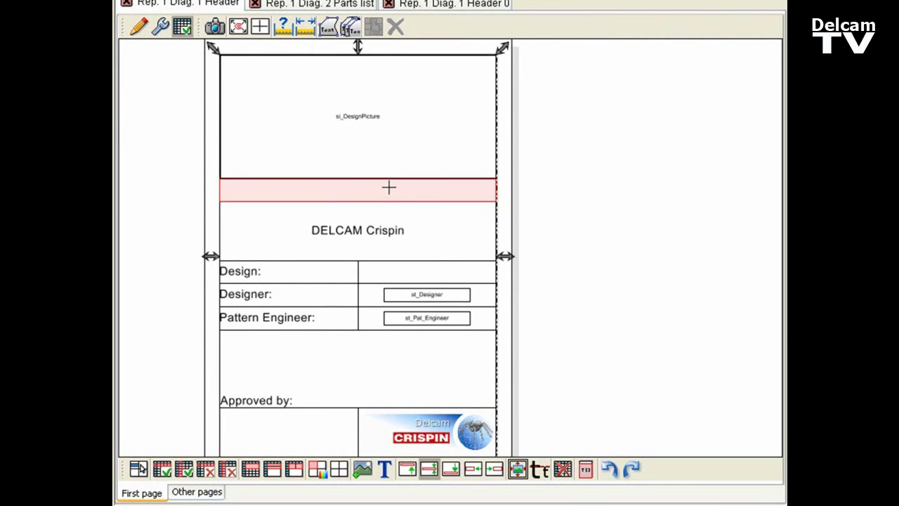
- Insert the st_Pattern_name field into the emptied cell
{"action": "left_click", "coordinate": [586, 468]}
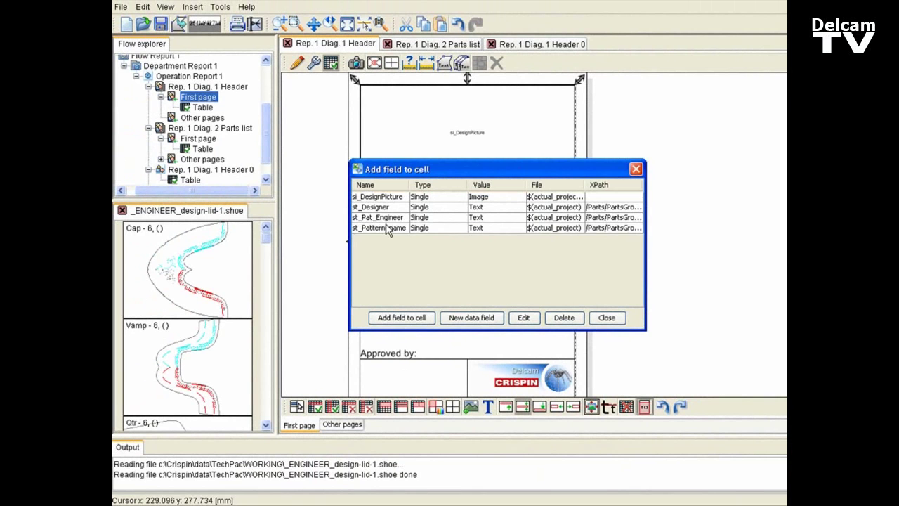
{"action": "left_click", "coordinate": [386, 228]}
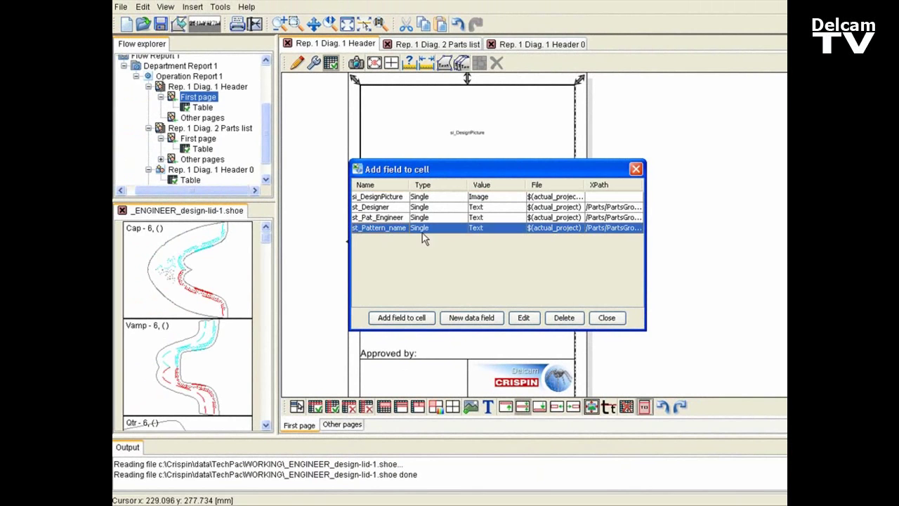
{"action": "left_click", "coordinate": [402, 318]}
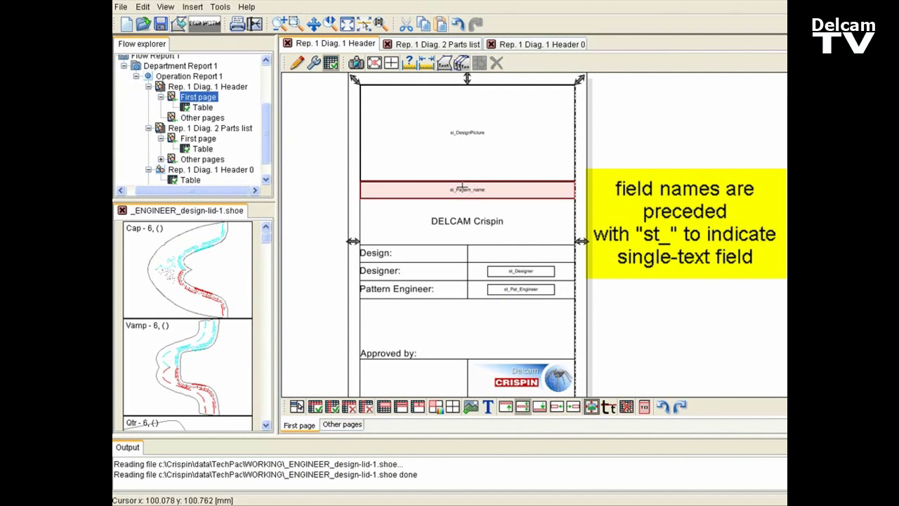
{"action": "left_click", "coordinate": [644, 406]}
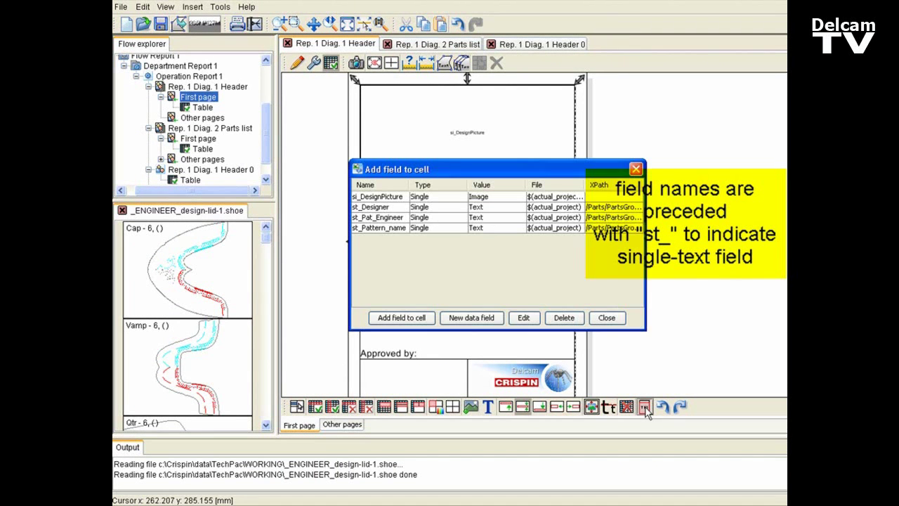
{"action": "left_click", "coordinate": [372, 219]}
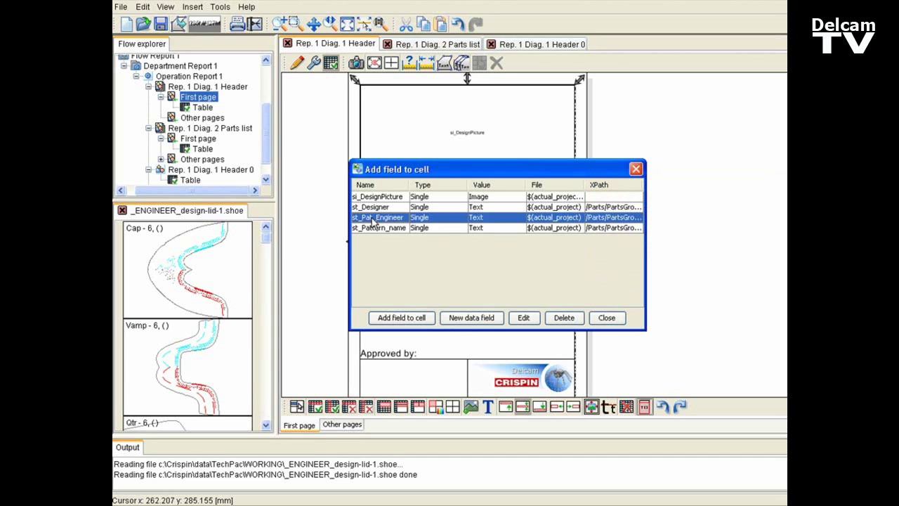
{"action": "left_click", "coordinate": [372, 229]}
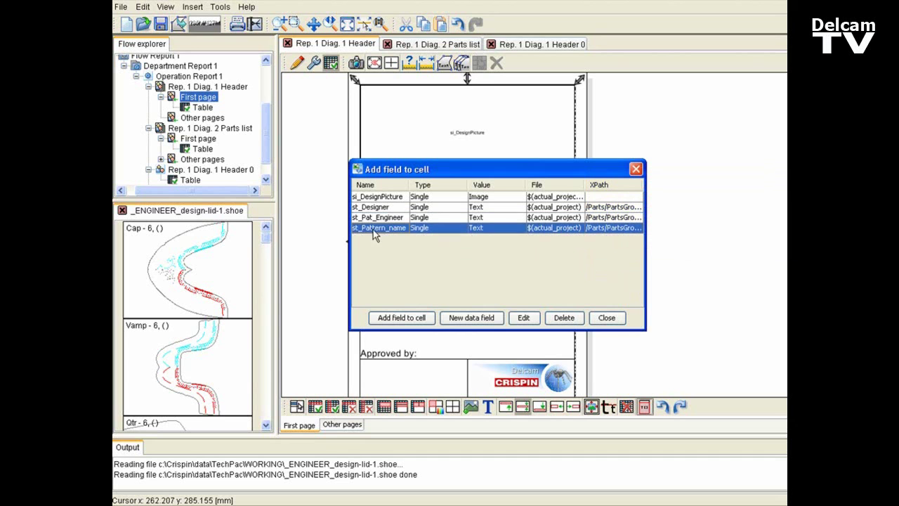
{"action": "left_click", "coordinate": [523, 317]}
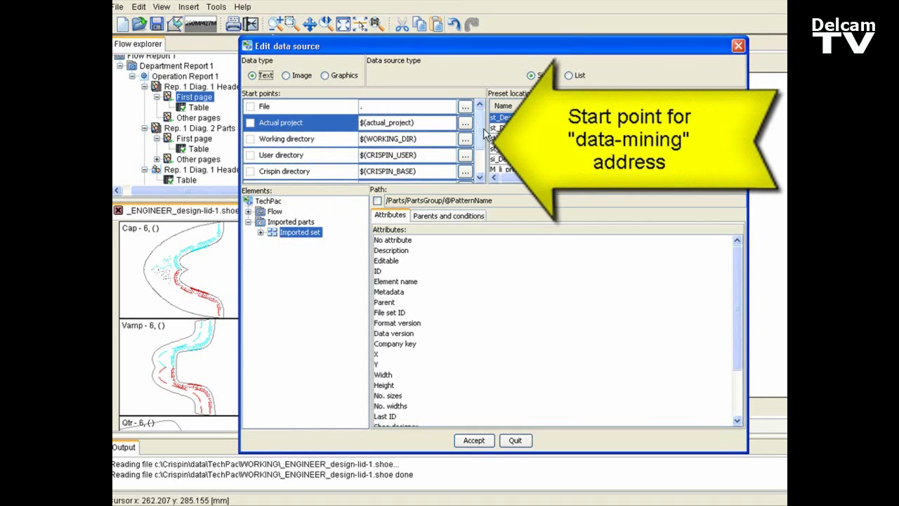
{"action": "scroll", "coordinate": [482, 141], "scroll_direction": "down", "scroll_amount": 3}
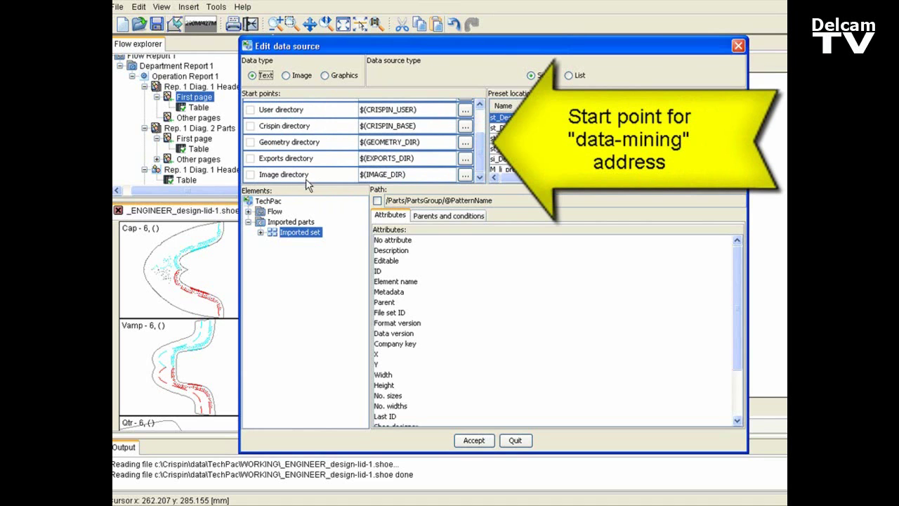
{"action": "scroll", "coordinate": [482, 164], "scroll_direction": "up", "scroll_amount": 3}
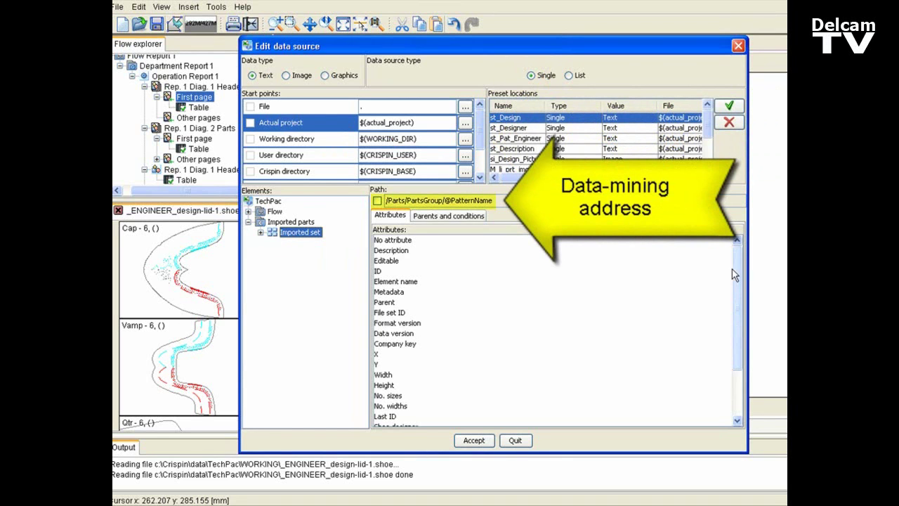
- Keep st_Pattern_name on the Pattern name attribute, accept, and close the field list
{"action": "left_click_drag", "start_coordinate": [735, 266], "coordinate": [744, 353]}
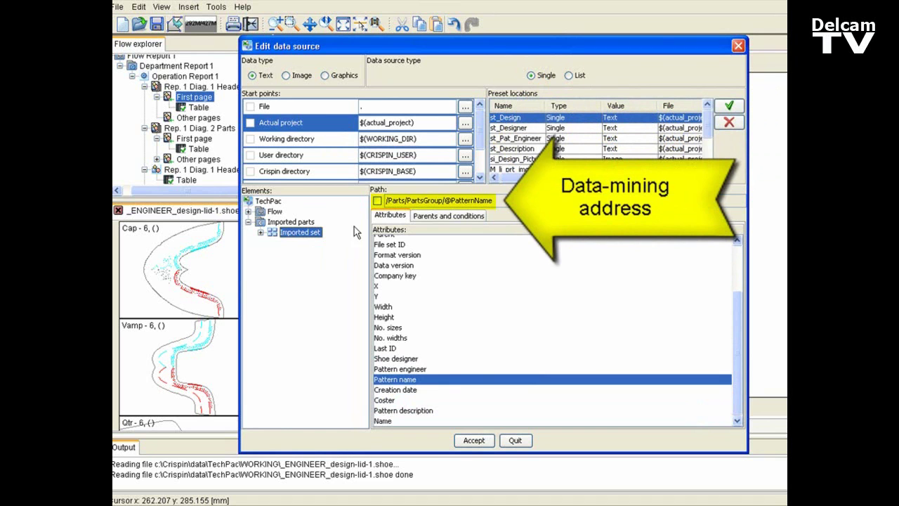
{"action": "left_click", "coordinate": [387, 414]}
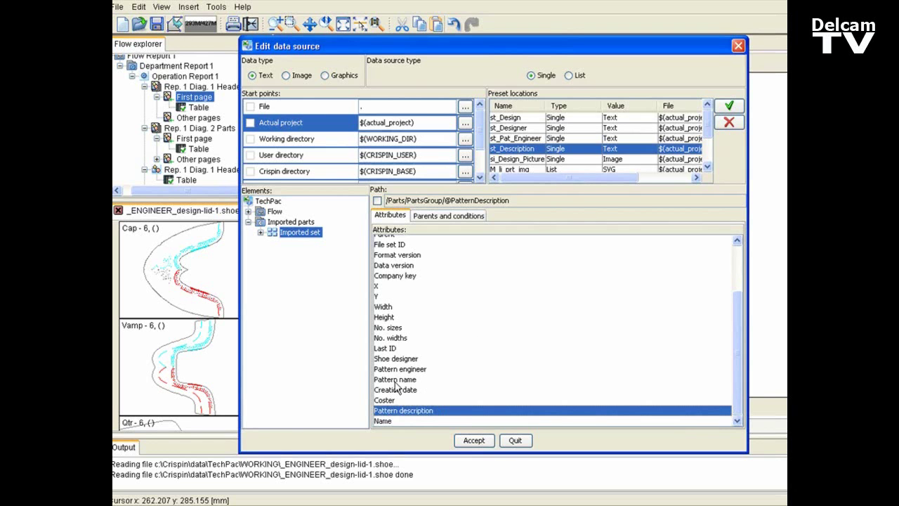
{"action": "left_click", "coordinate": [394, 382]}
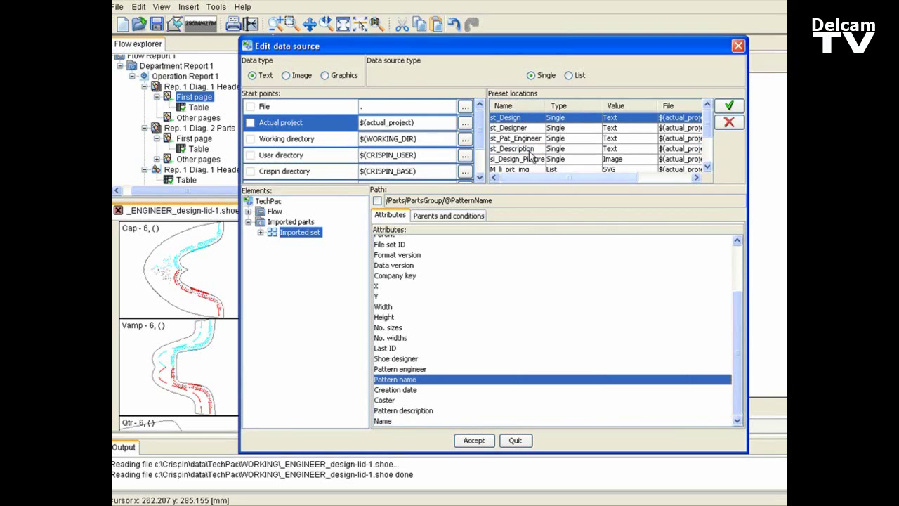
{"action": "left_click", "coordinate": [469, 441]}
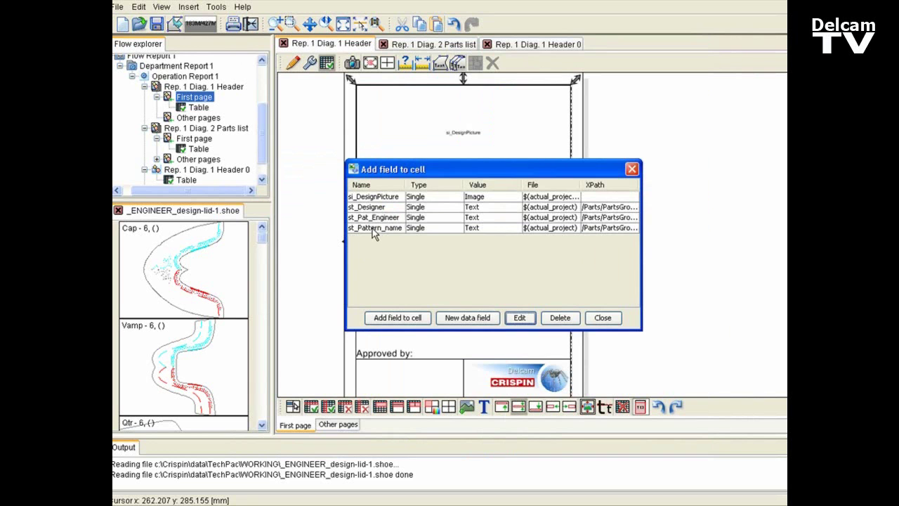
{"action": "left_click", "coordinate": [372, 228]}
{"action": "left_click", "coordinate": [602, 318]}
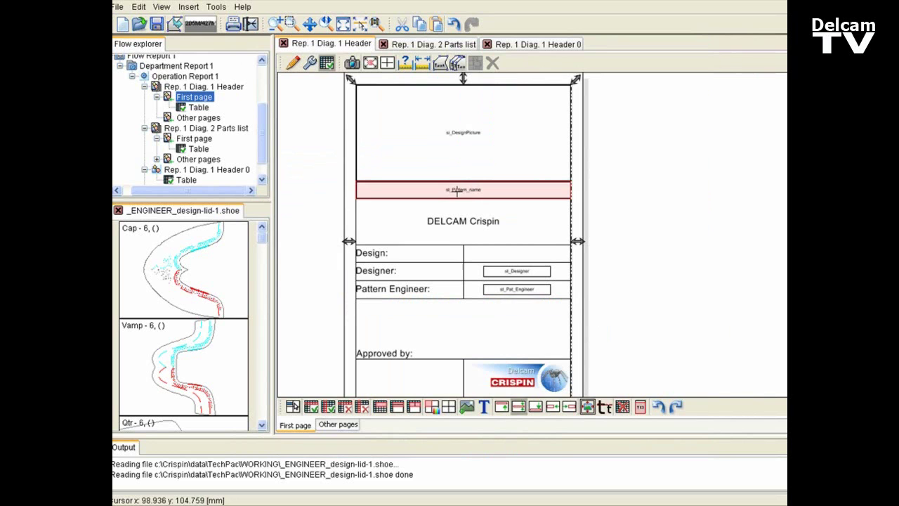
- Regenerate Operation Report 1 diagrams and open the new header page showing Crispin3c
{"action": "left_click", "coordinate": [606, 182]}
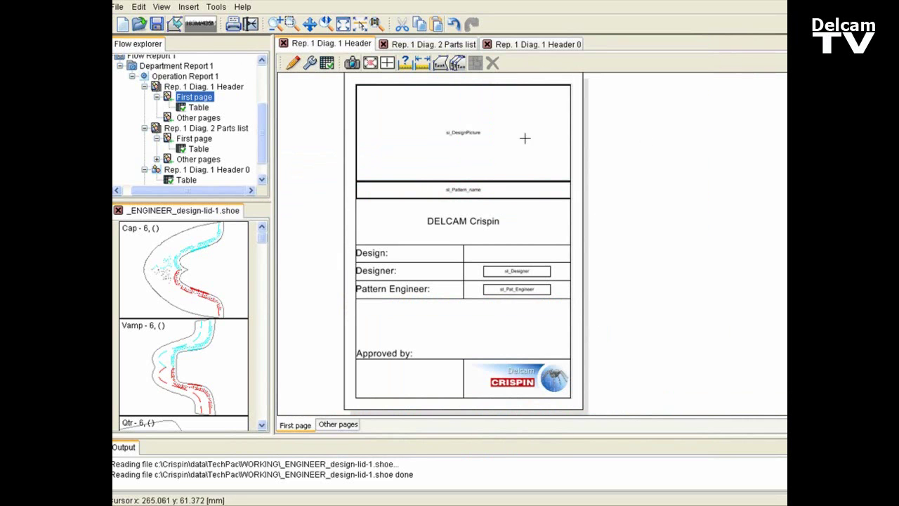
{"action": "left_click", "coordinate": [146, 77]}
{"action": "right_click", "coordinate": [145, 77]}
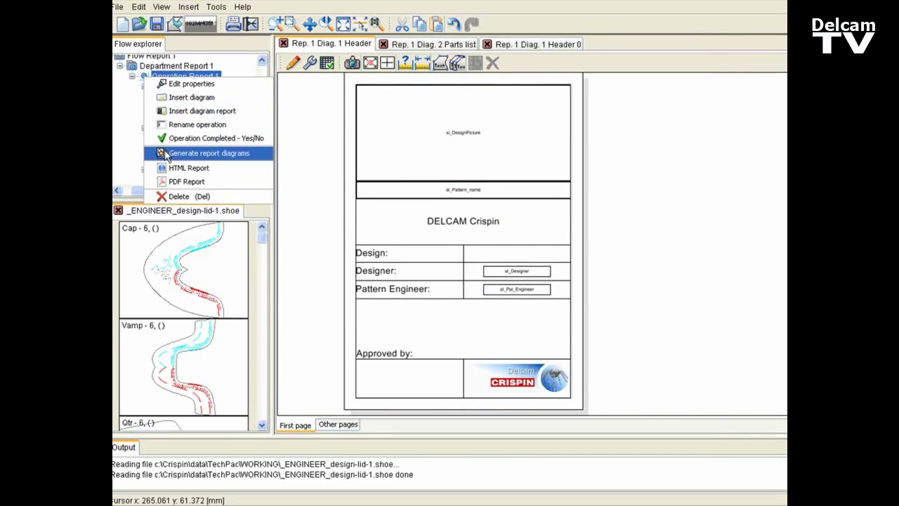
{"action": "left_click", "coordinate": [167, 151]}
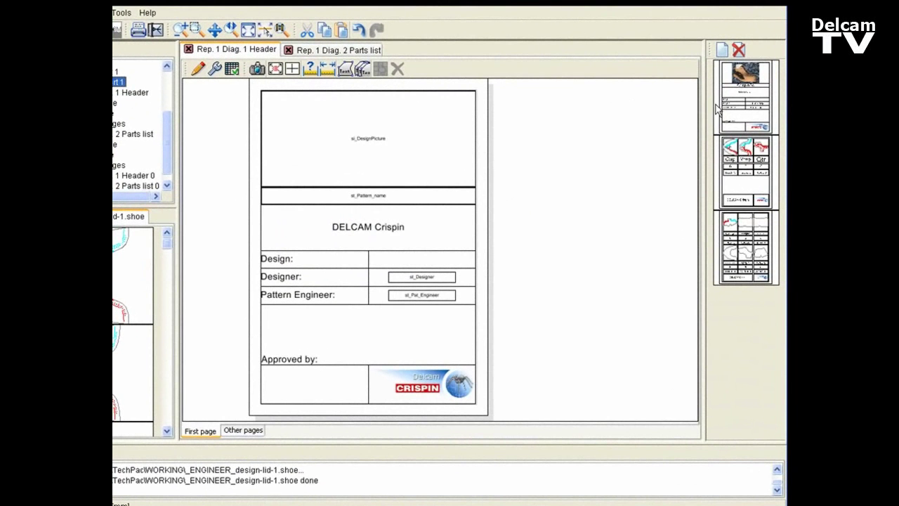
{"action": "double_click", "coordinate": [745, 105]}
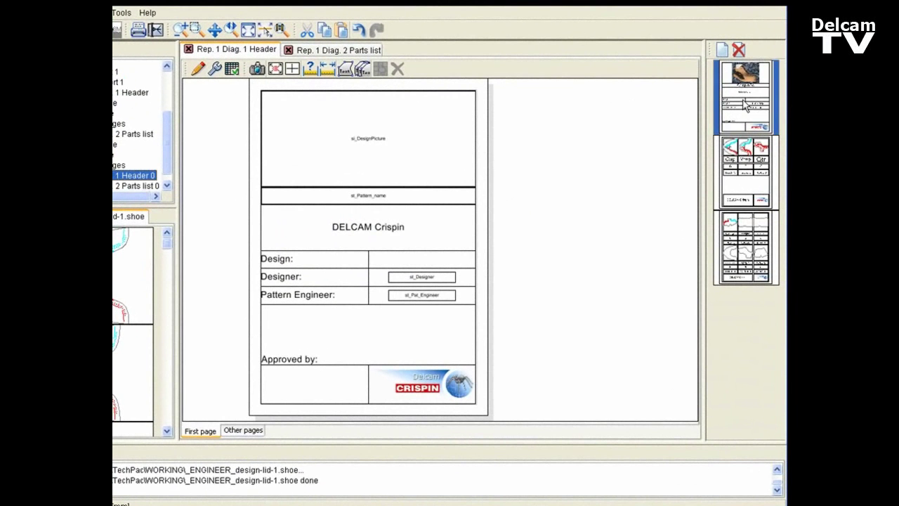